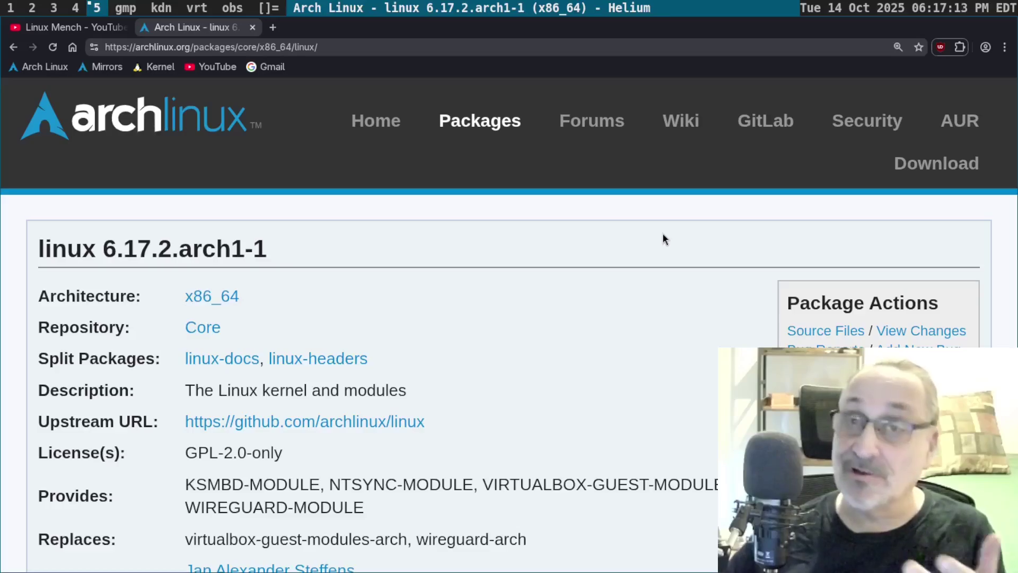
# - Scroll down through the linux 6.17.2.arch1-1 package page on archlinux.org
pyautogui.scroll(-3, 664, 239)
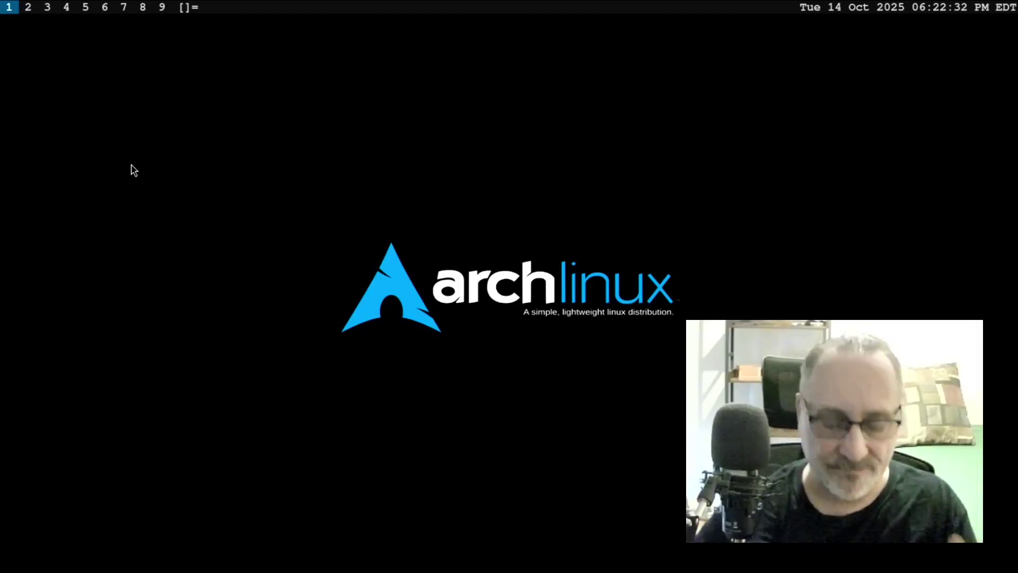
# - Open an st terminal and run fastfetch to show kernel 6.12.51-1-lts, then clear the screen
pyautogui.press('super+Return')
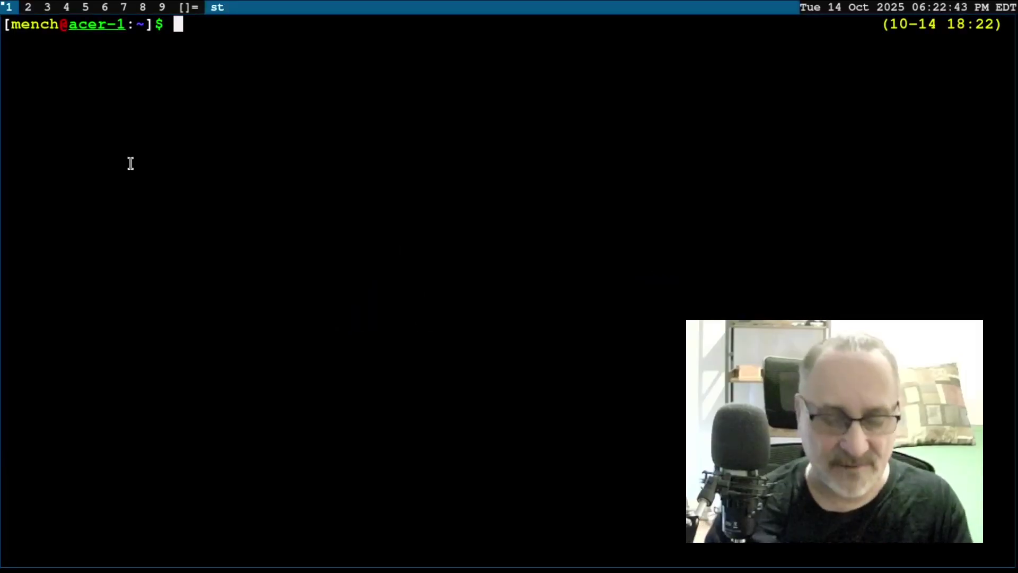
pyautogui.write('fastfetch')
pyautogui.press('Return')
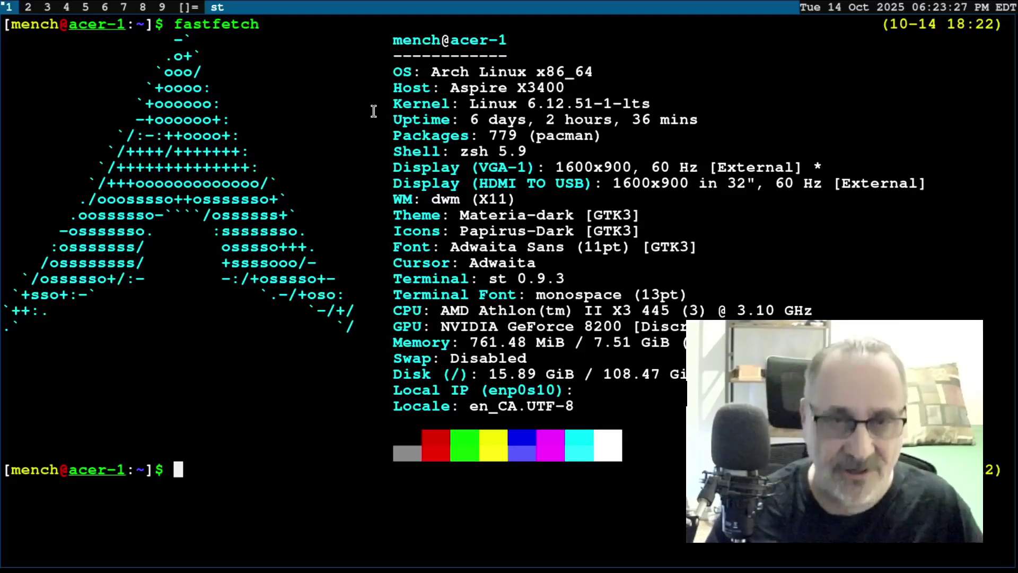
pyautogui.hotkey('ctrl', 'l')
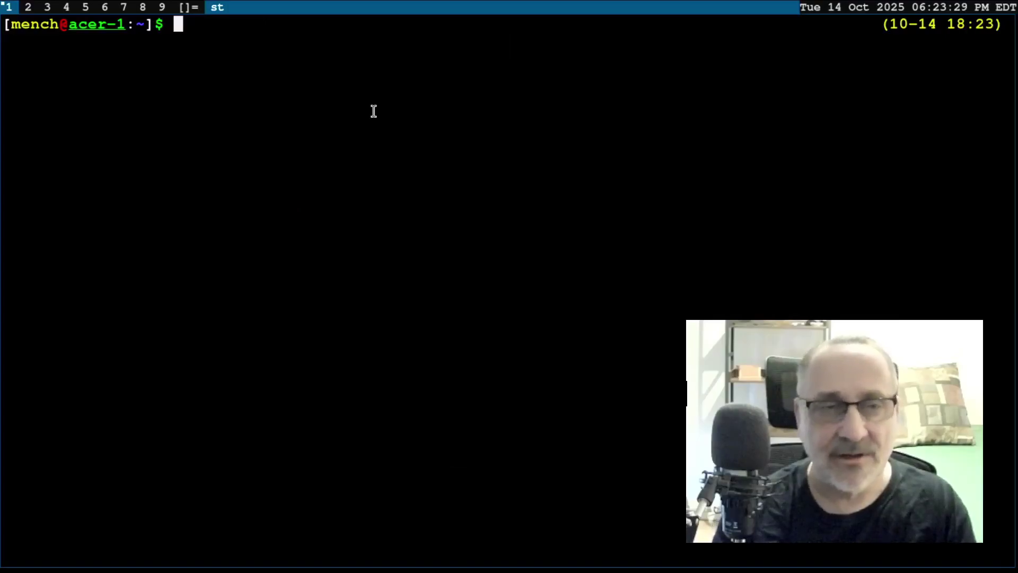
# - Run htop to view the list of running processes
pyautogui.write('htop')
pyautogui.press('Return')
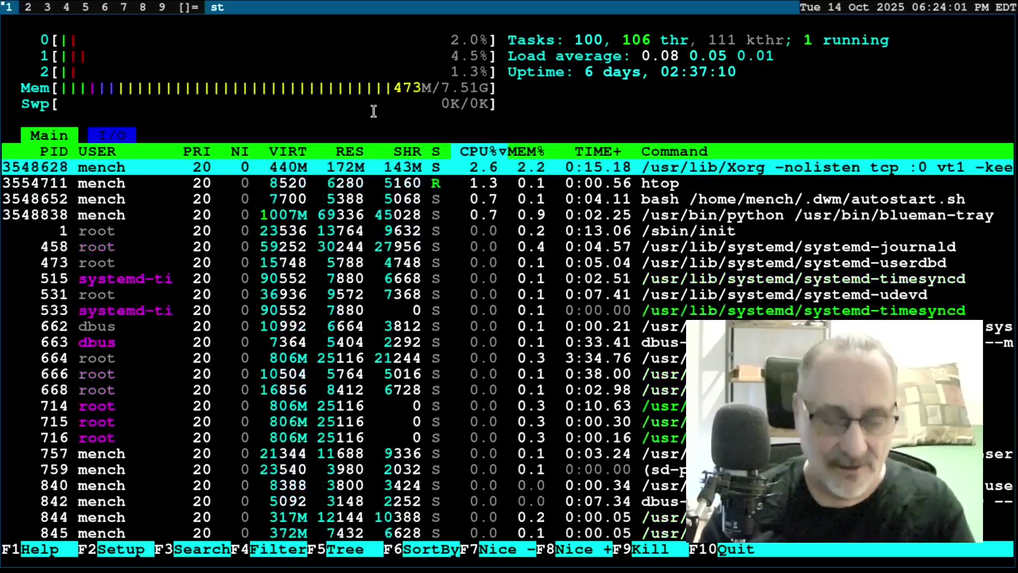
# - Quit htop, clear the screen and run the update alias for a full system upgrade
pyautogui.press('q')
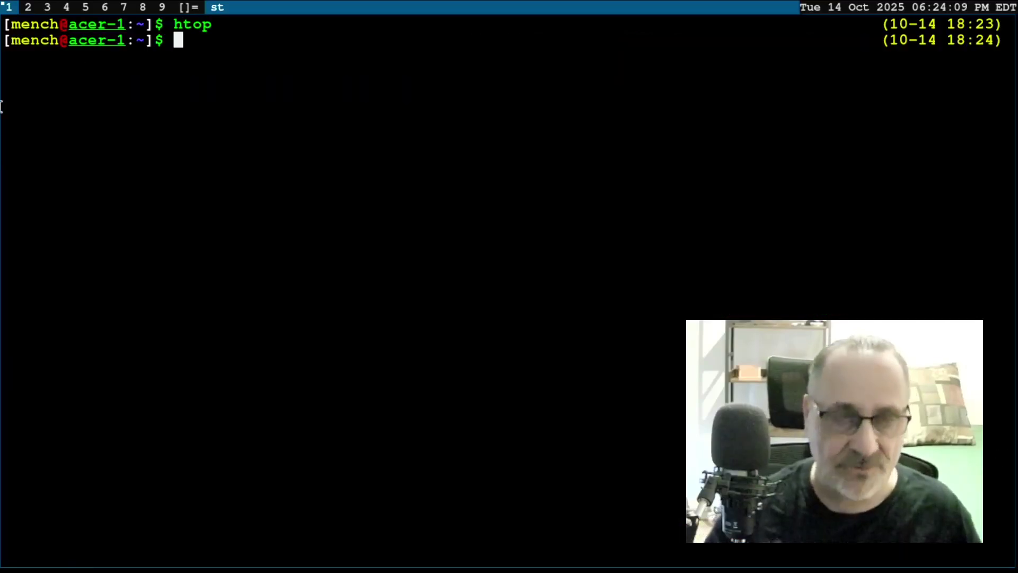
pyautogui.hotkey('ctrl', 'l')
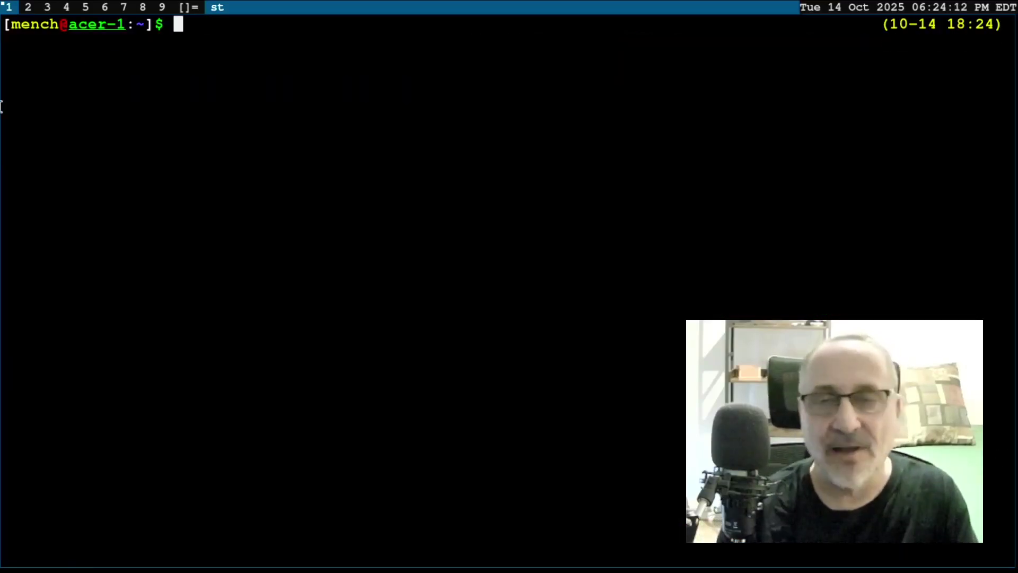
pyautogui.write('update')
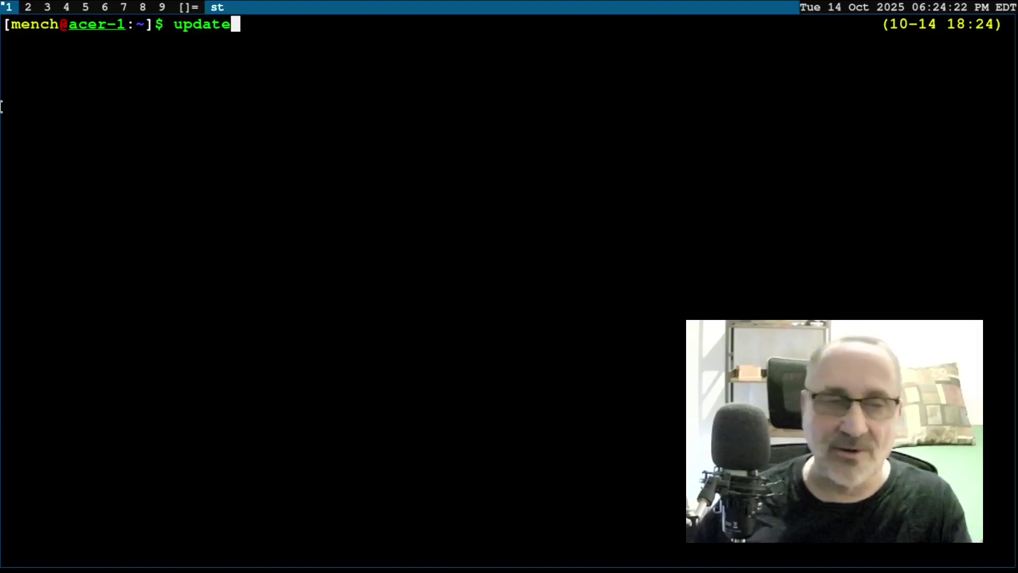
pyautogui.press('Return')
pyautogui.press('Return')
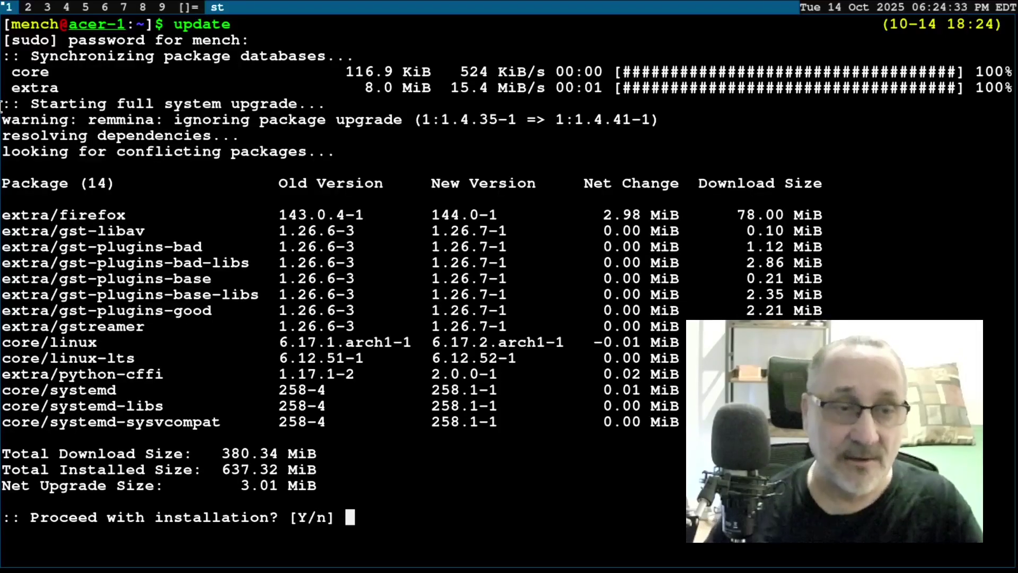
# - Highlight the linux 6.17.2.arch1-1 and linux-lts 6.12.52-1 rows, then confirm the 14-package upgrade
pyautogui.moveTo(2, 212); pyautogui.dragTo(120, 215)
pyautogui.click(147, 271)
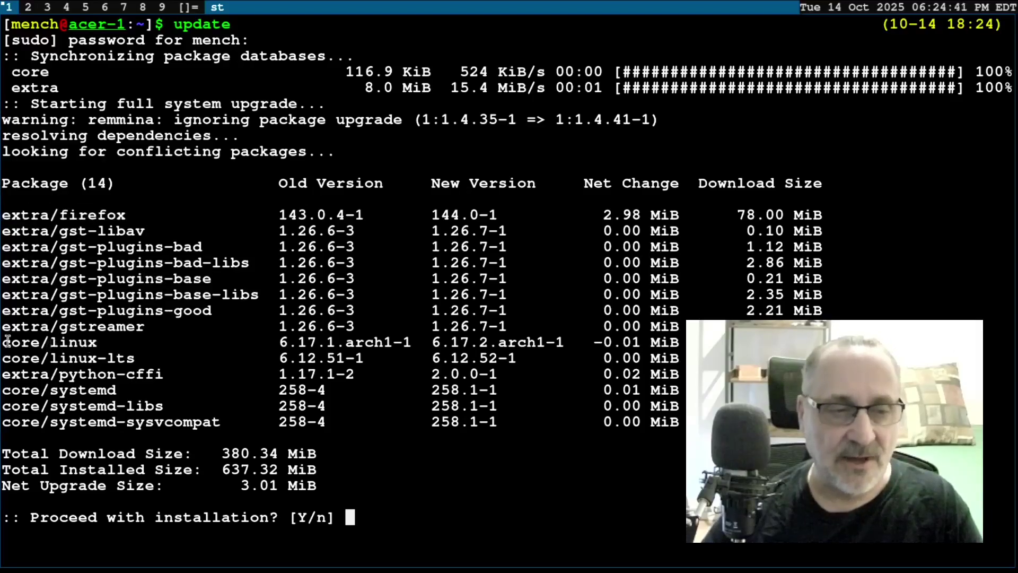
pyautogui.moveTo(2, 343); pyautogui.dragTo(565, 343)
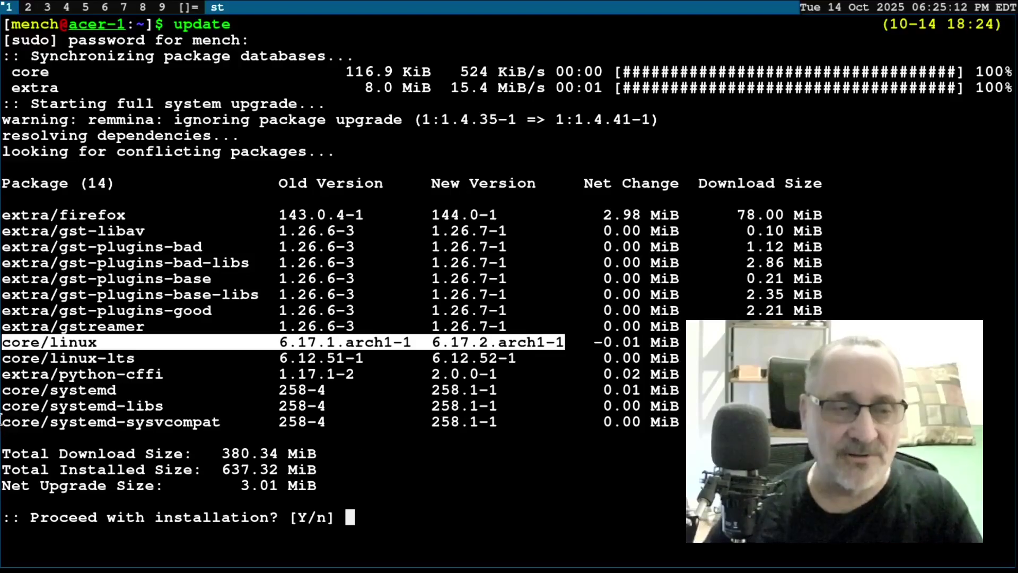
pyautogui.moveTo(2, 361); pyautogui.dragTo(527, 358)
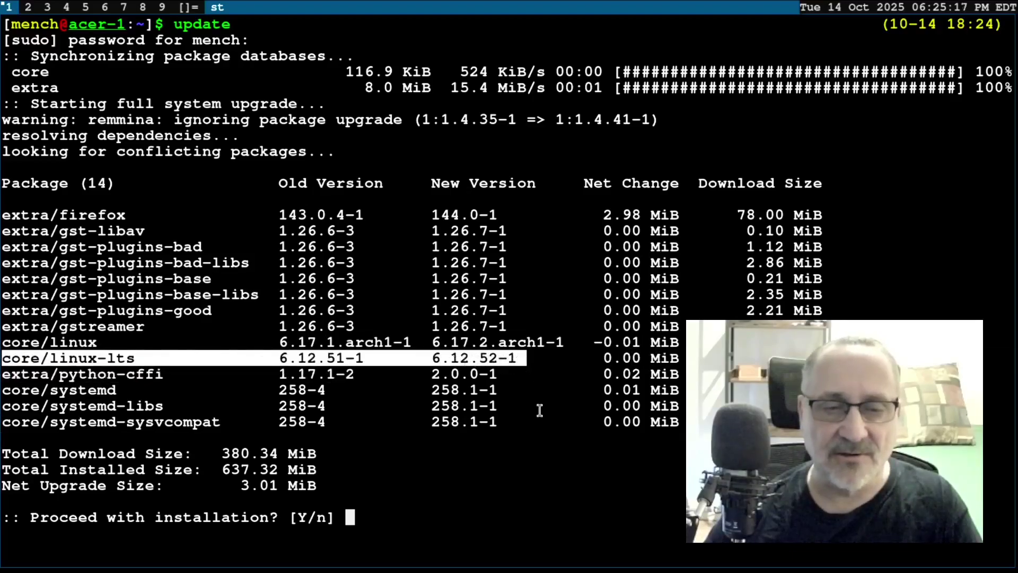
pyautogui.click(559, 476)
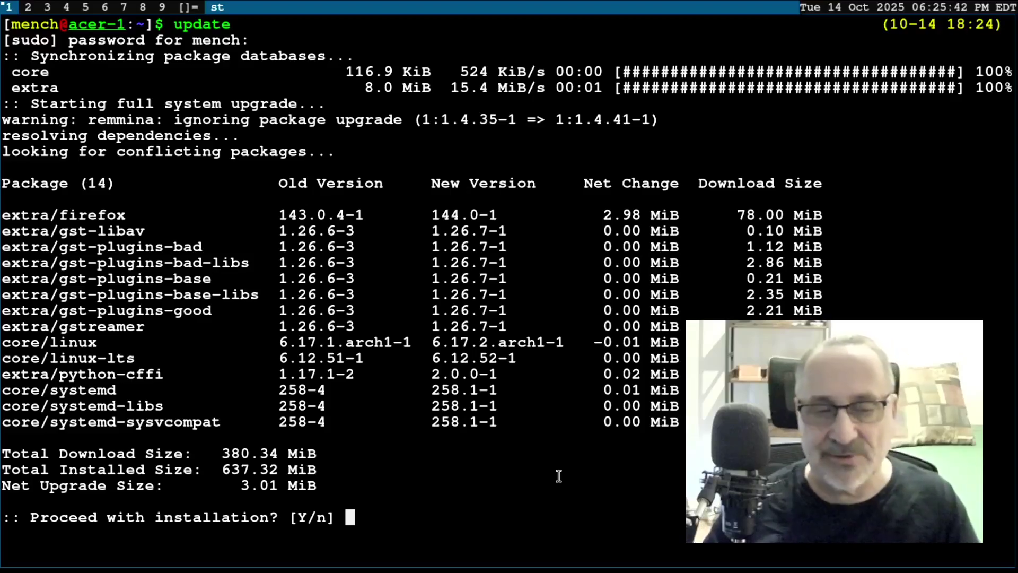
pyautogui.press('Return')
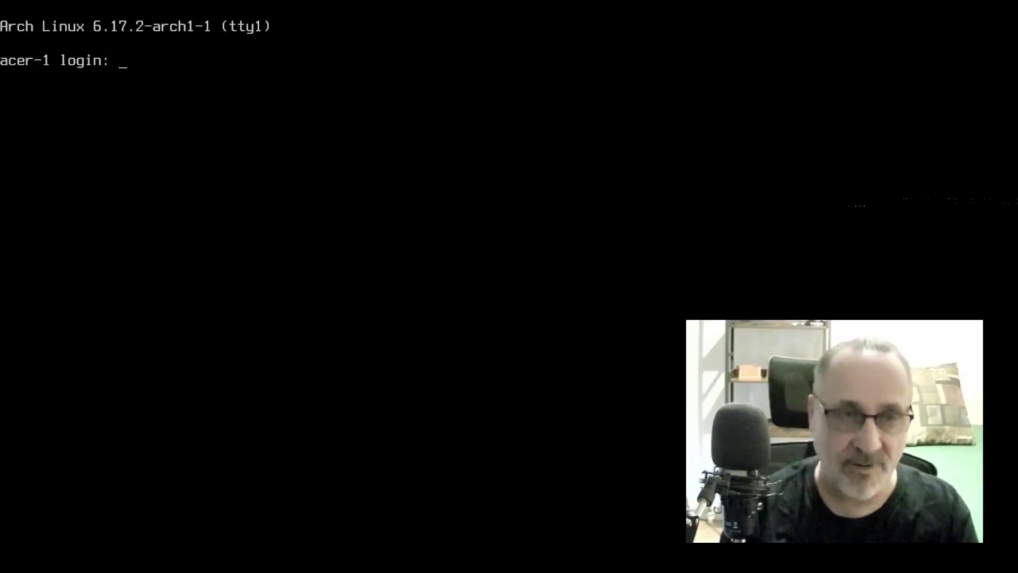
# - Log in at tty1 with the user's login name and password, then launch X with startx
pyautogui.write('mench')
pyautogui.press('Return')
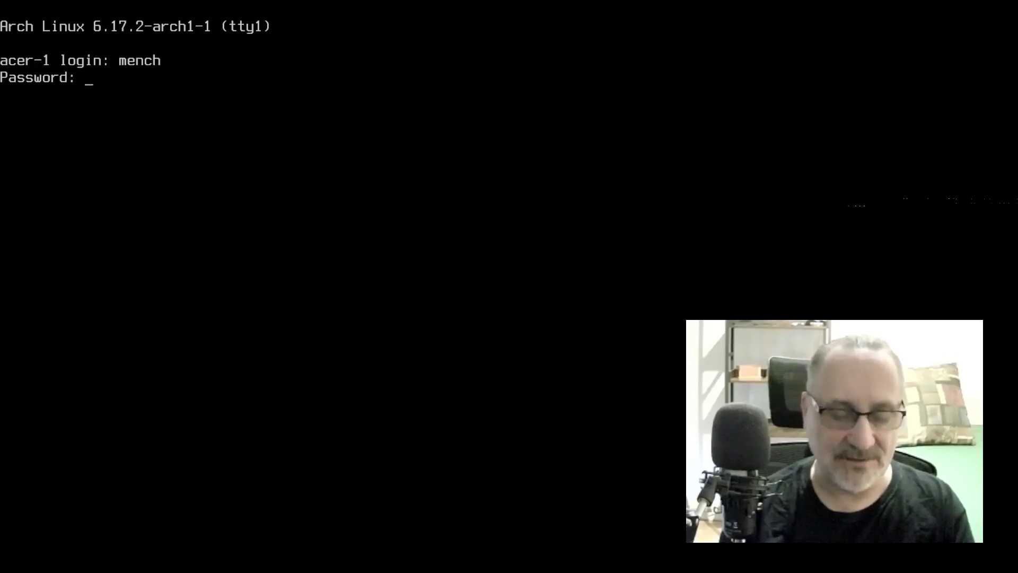
pyautogui.press('Return')
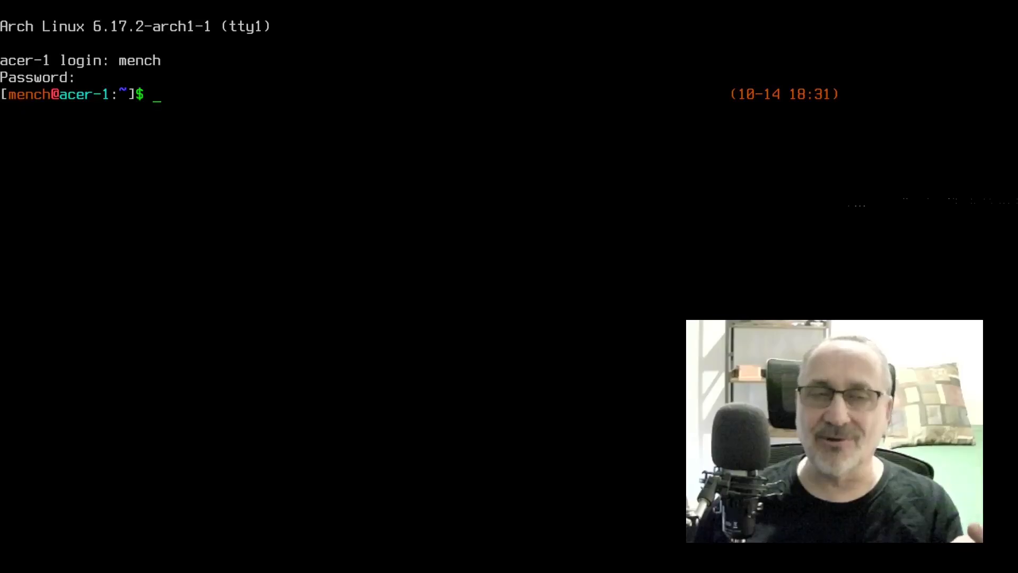
pyautogui.write('startx')
pyautogui.press('Return')
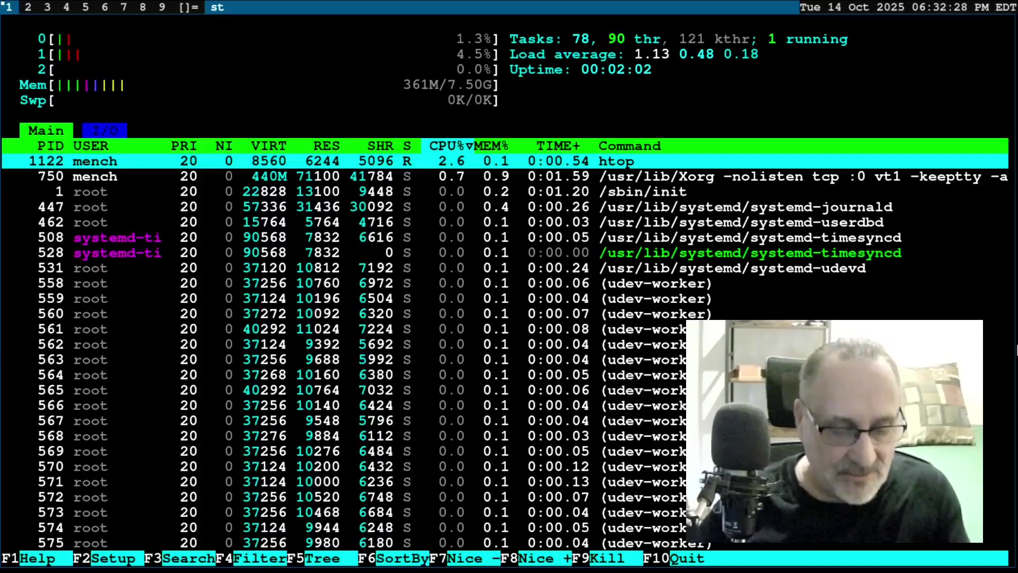
# - Quit htop after checking the 00:02:02 uptime and close the st terminal
pyautogui.press('q')
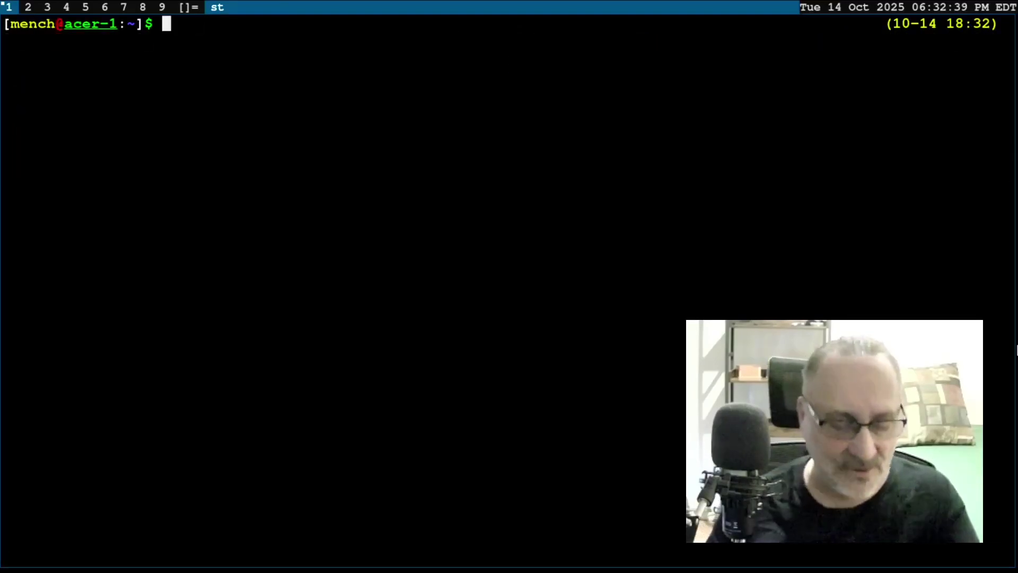
pyautogui.hotkey('ctrl', 'd')
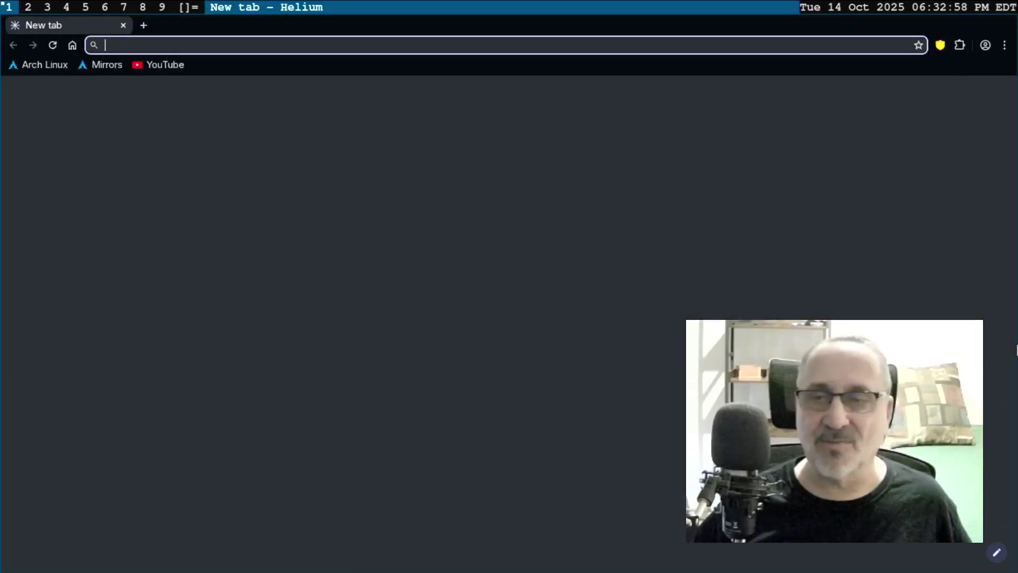
# - Close and relaunch Helium, then open YouTube from the bookmark to play a DistroTube video
pyautogui.hotkey('ctrl', 'w')
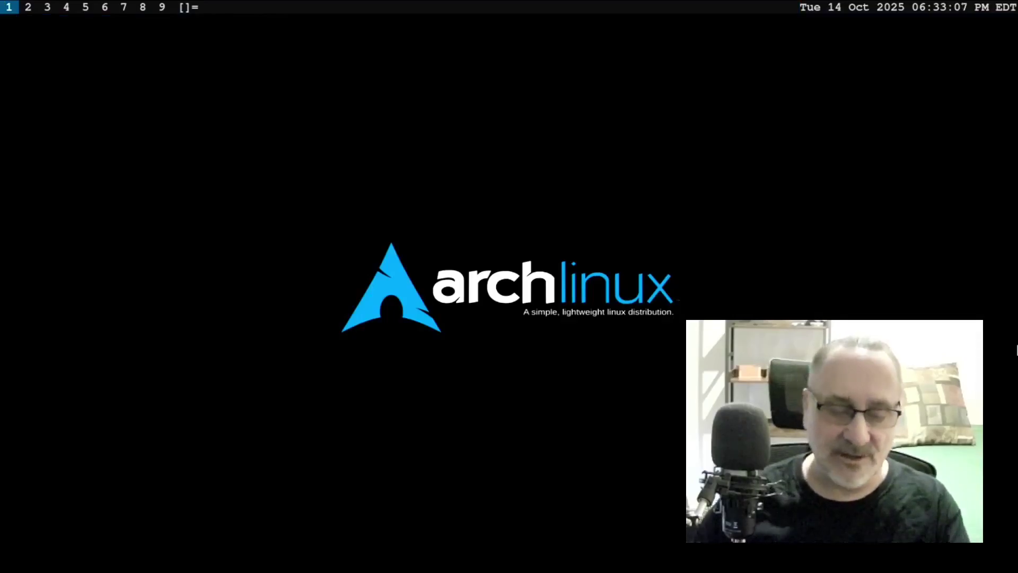
pyautogui.press('super+b')
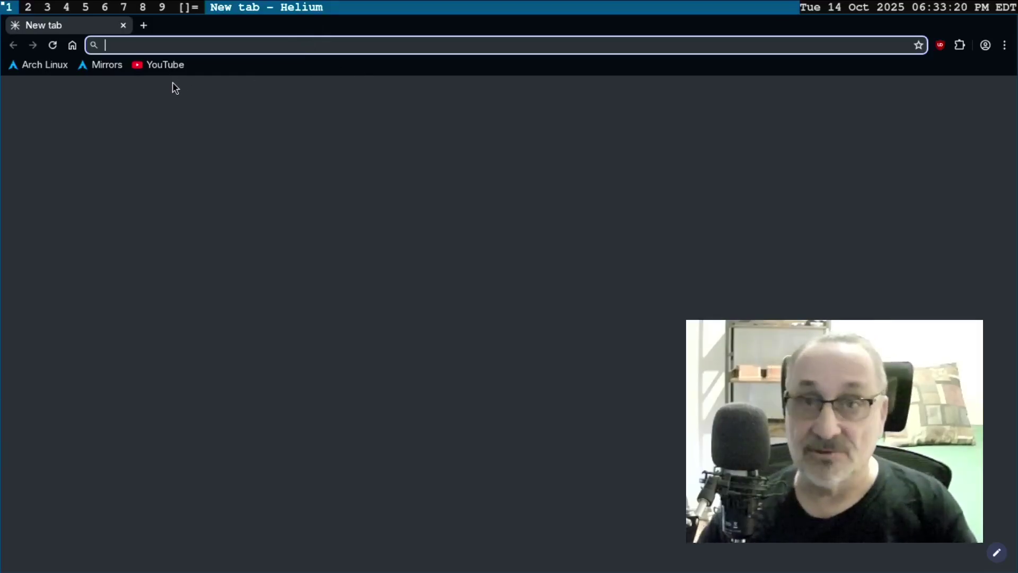
pyautogui.click(162, 65)
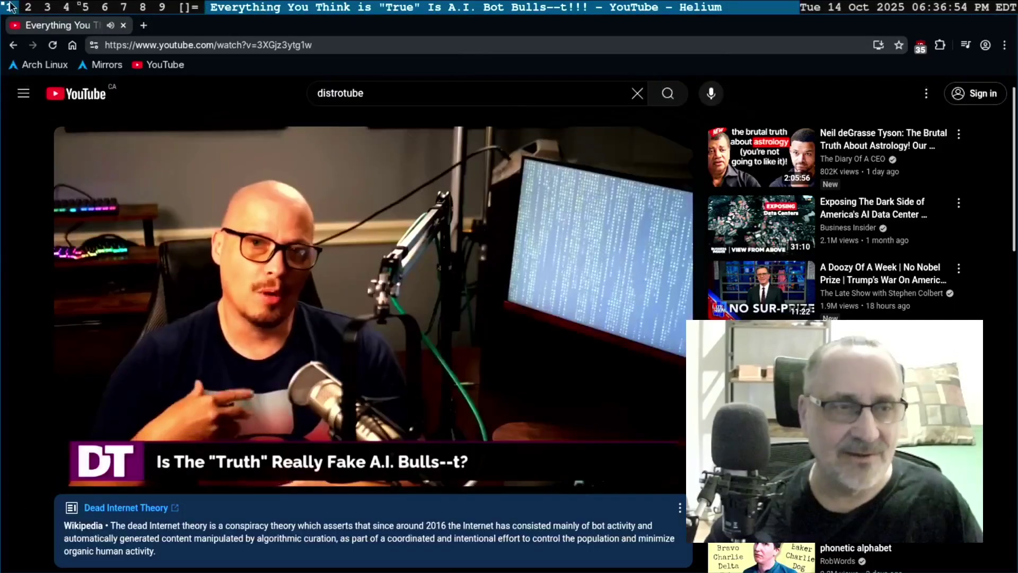
# - On workspace 3, power on Bluetooth in Blueman for the Monster Clarity 101 Plus headset
pyautogui.click(47, 7)
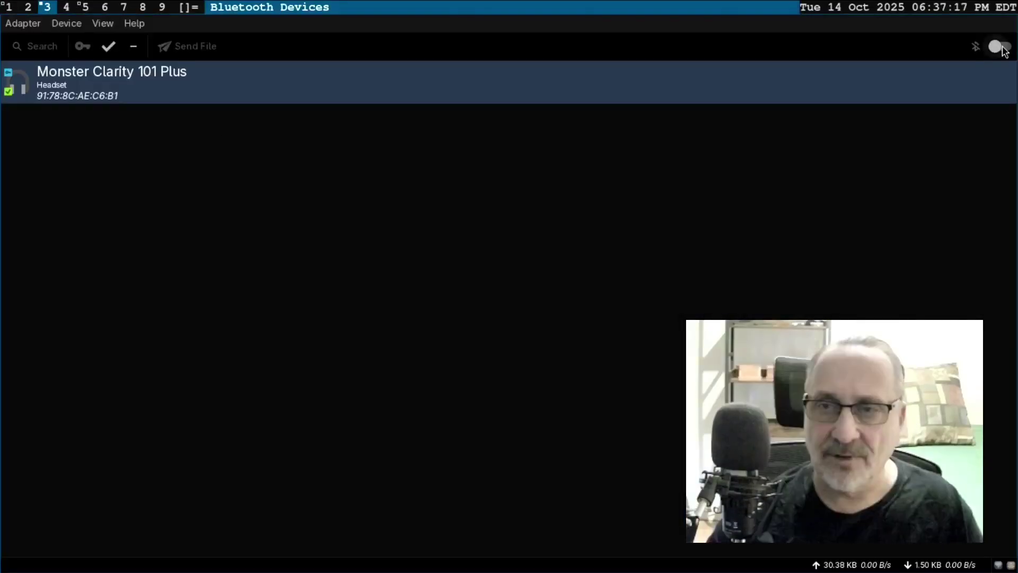
pyautogui.click(1000, 46)
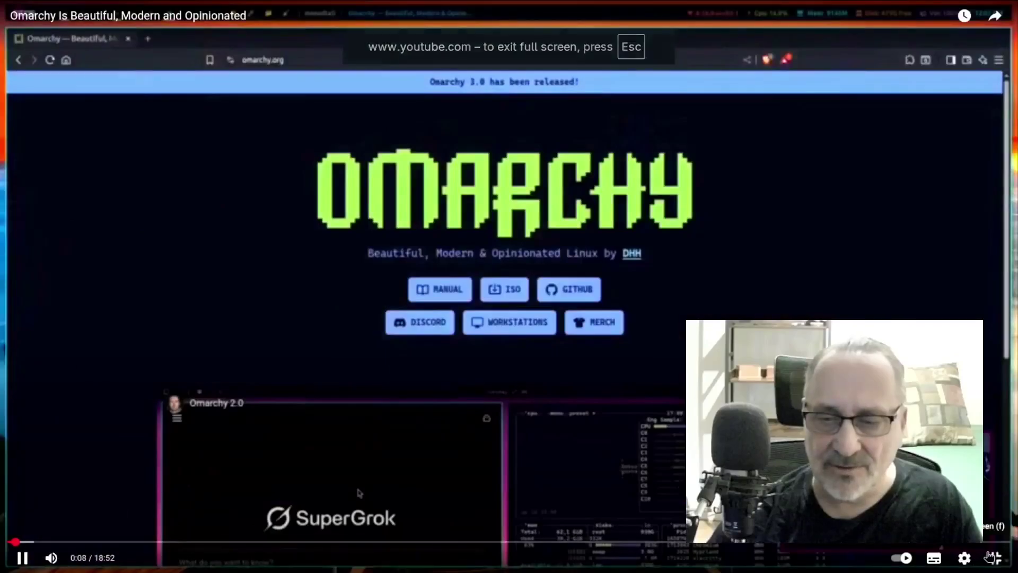
# - Leave full screen and check Volume Control's Configuration, Output Devices and Playback tabs
pyautogui.press('Escape')
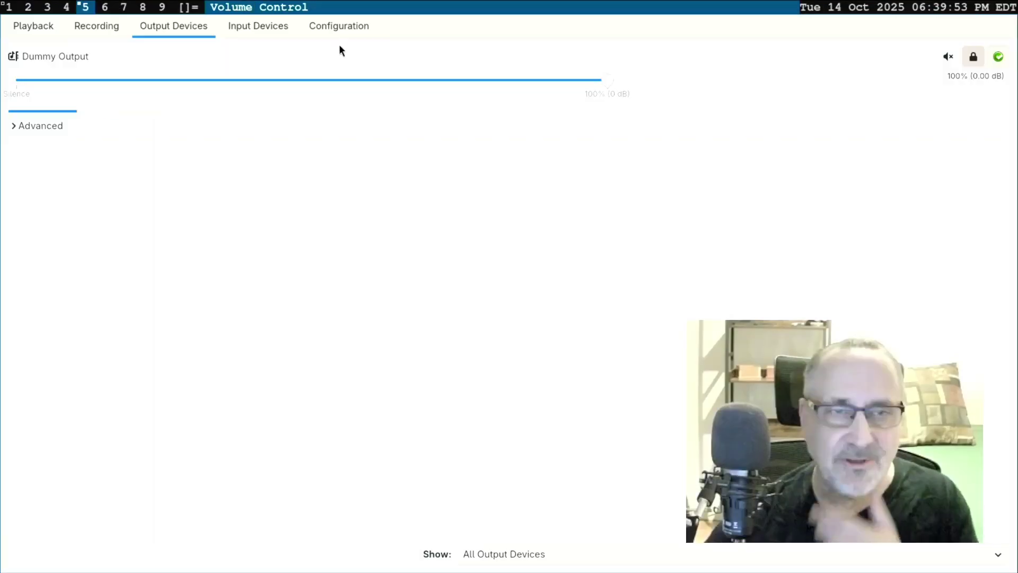
pyautogui.click(342, 29)
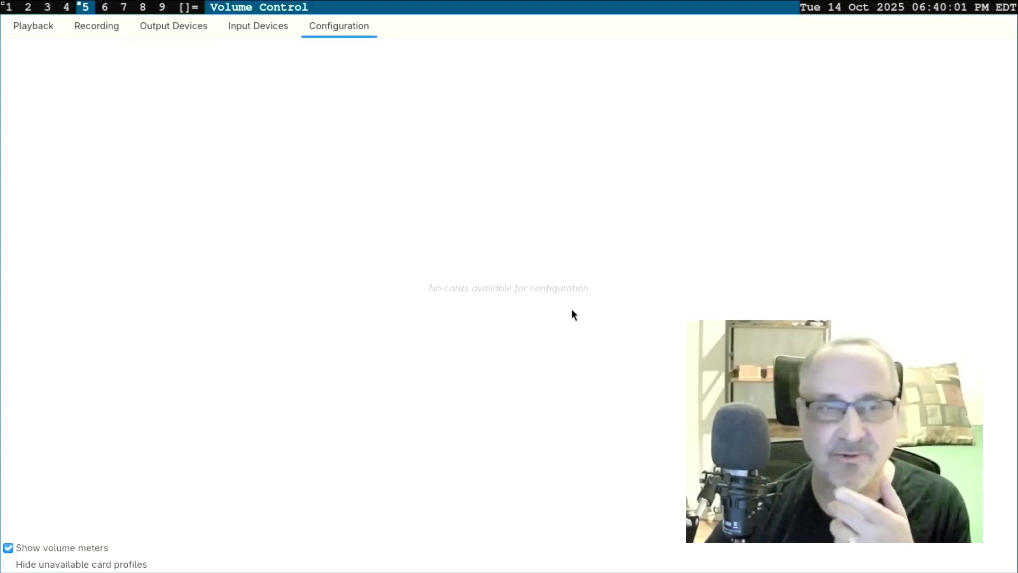
pyautogui.click(196, 24)
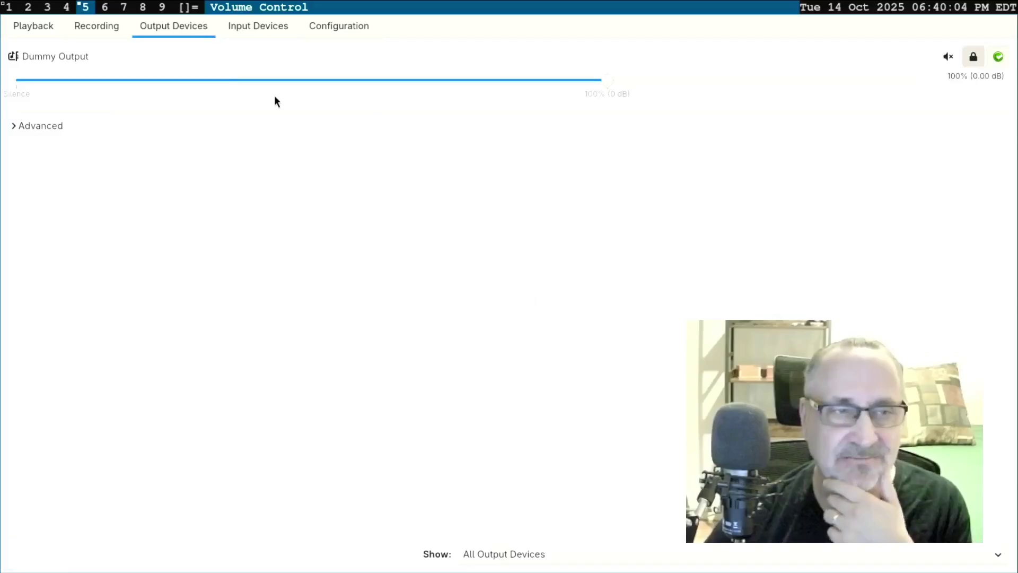
pyautogui.click(49, 24)
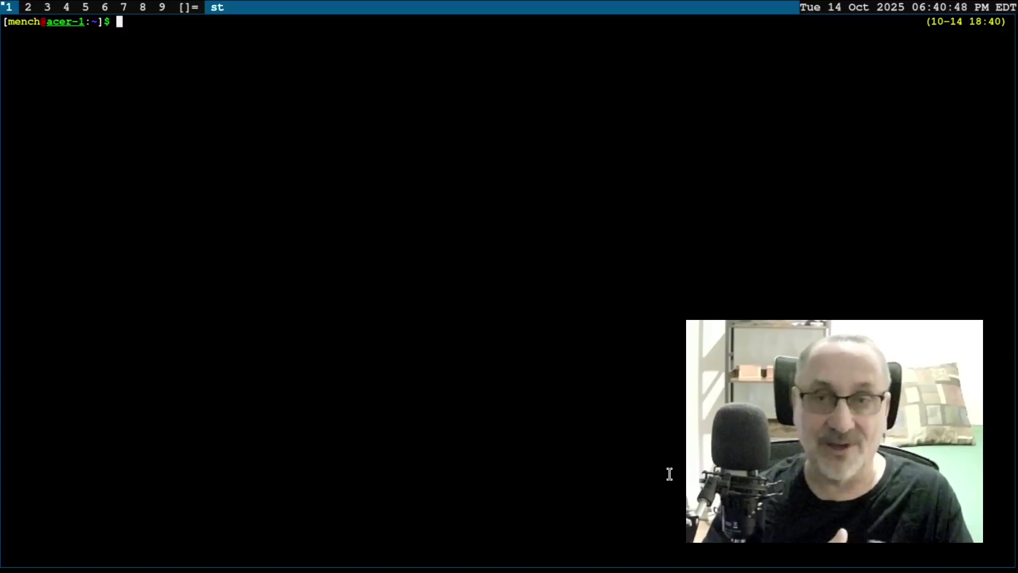
# - Enlarge the st font, change to /etc/default and run sudo vim grub
pyautogui.hotkey('ctrl', 'shift', 'pageup')
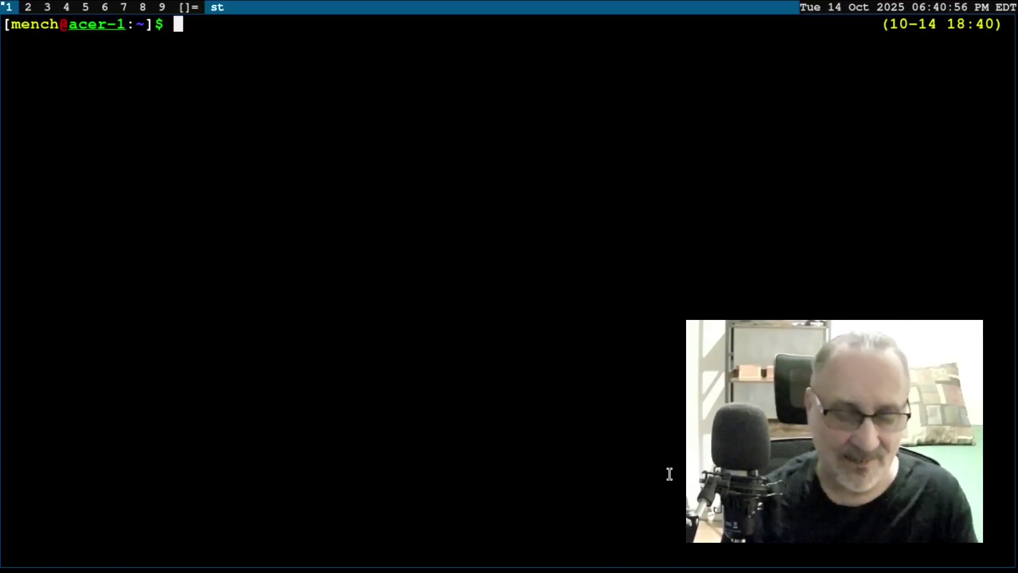
pyautogui.write('cd /etc/default/')
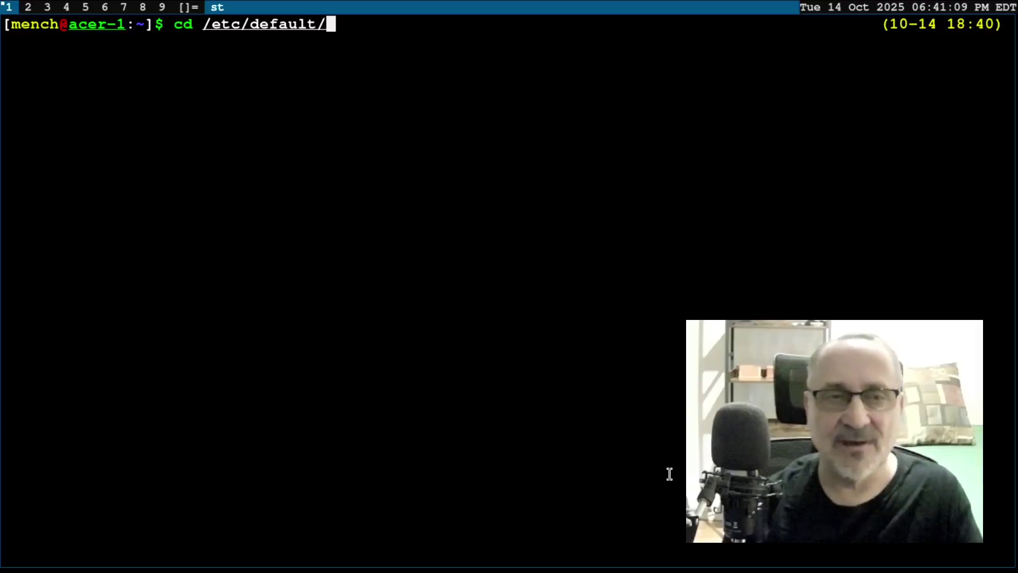
pyautogui.press('Return')
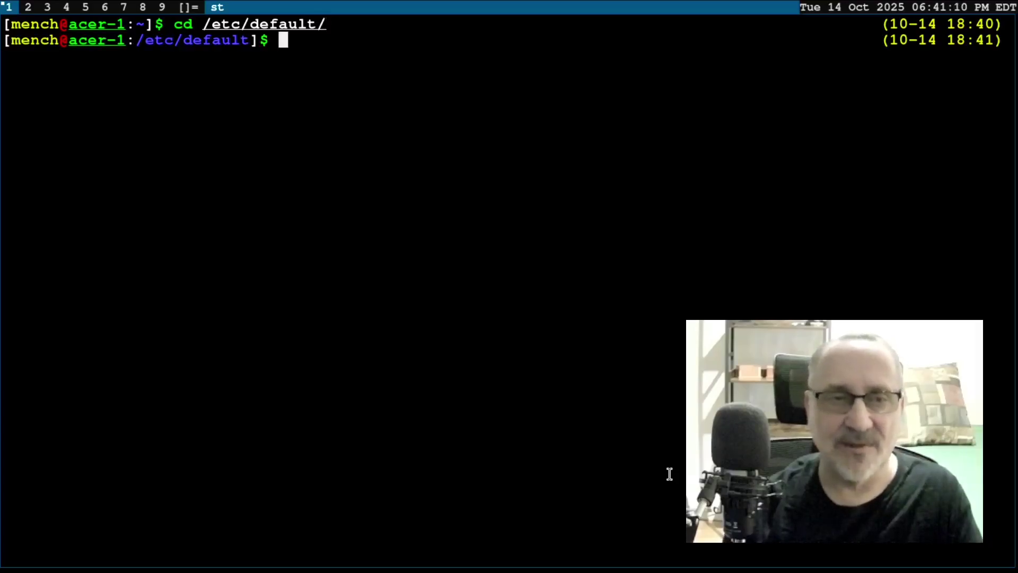
pyautogui.write('sudo vim')
pyautogui.press('BackSpace')
pyautogui.press('BackSpace')
pyautogui.press('BackSpace')
pyautogui.press('BackSpace')
pyautogui.press('BackSpace')
pyautogui.press('BackSpace')
pyautogui.press('BackSpace')
pyautogui.press('BackSpace')
pyautogui.press('BackSpace')
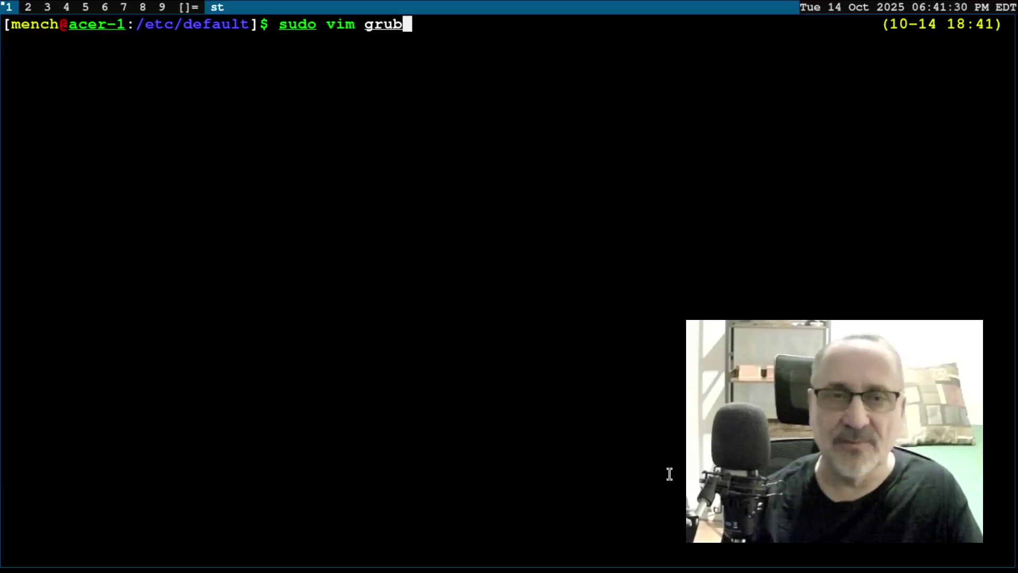
pyautogui.press('Return')
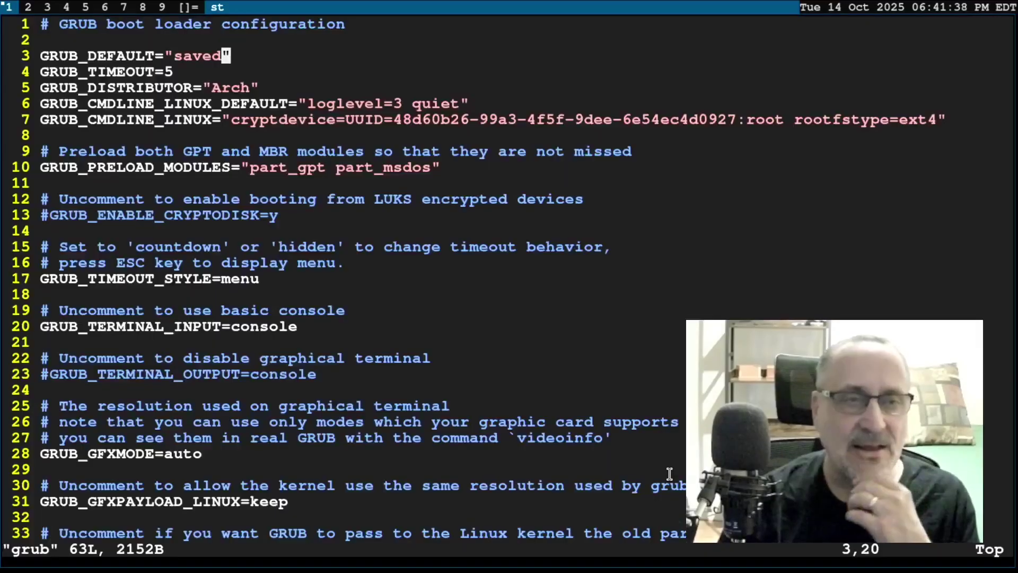
# - Change the GRUB timeout in /etc/default/grub from 5 to 10 and save the file
pyautogui.press('j')
pyautogui.press('a')
pyautogui.press('BackSpace')
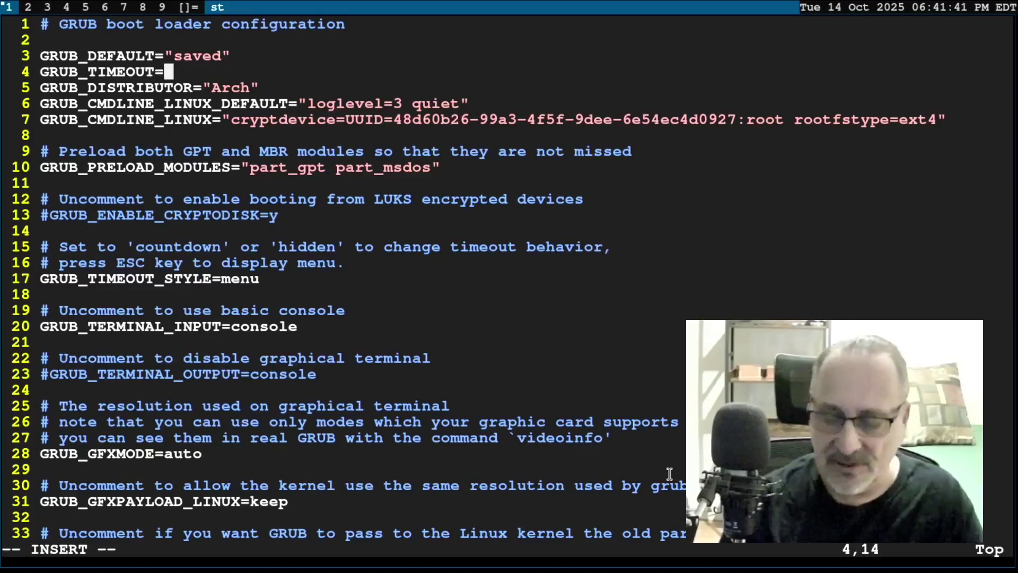
pyautogui.write('10')
pyautogui.press('Escape')
pyautogui.write(':wq')
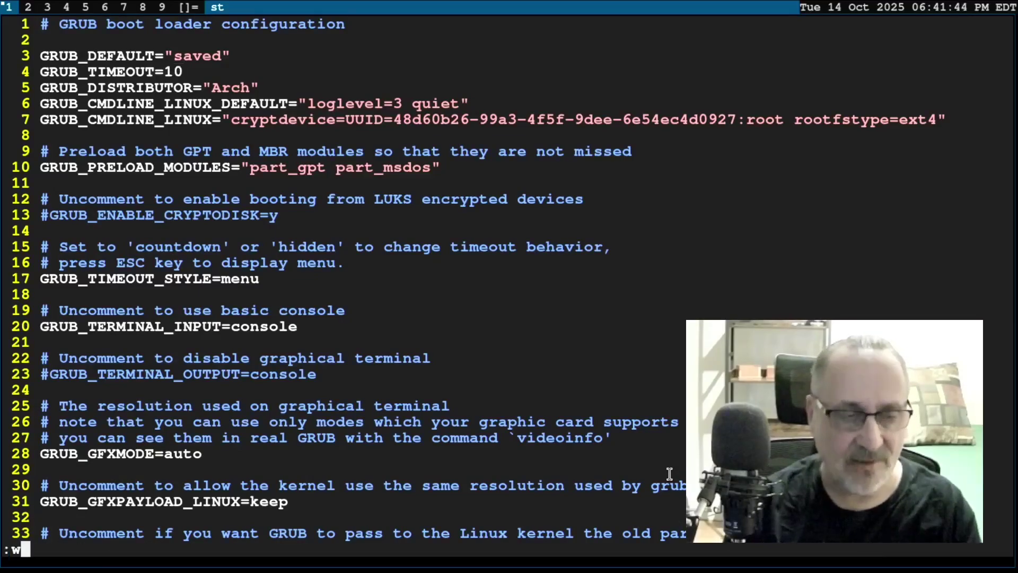
pyautogui.press('Return')
# - From the home directory, run mkgrub to regenerate grub.cfg with the linux-lts images
pyautogui.write('cd')
pyautogui.press('Return')
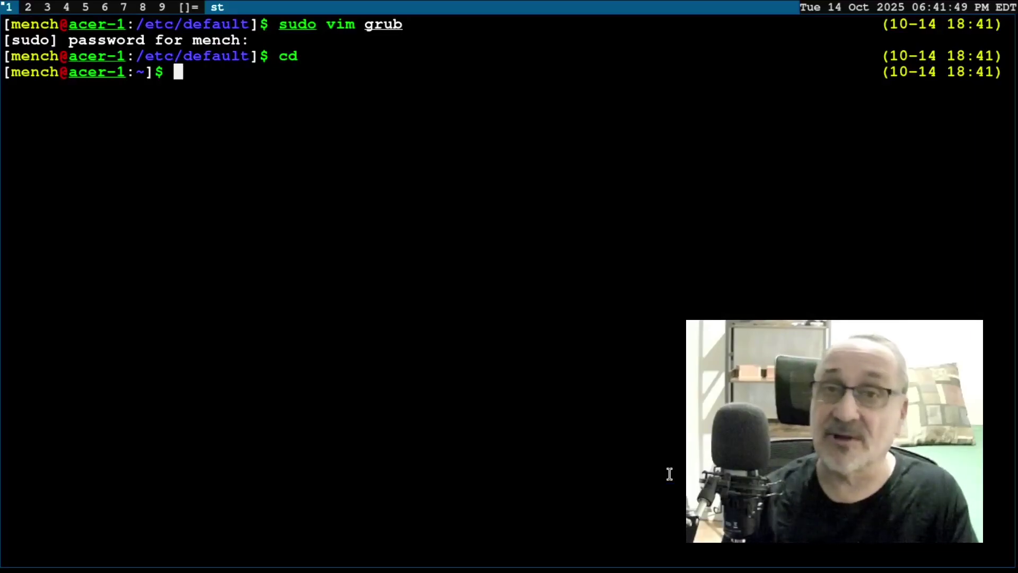
pyautogui.write('mk')
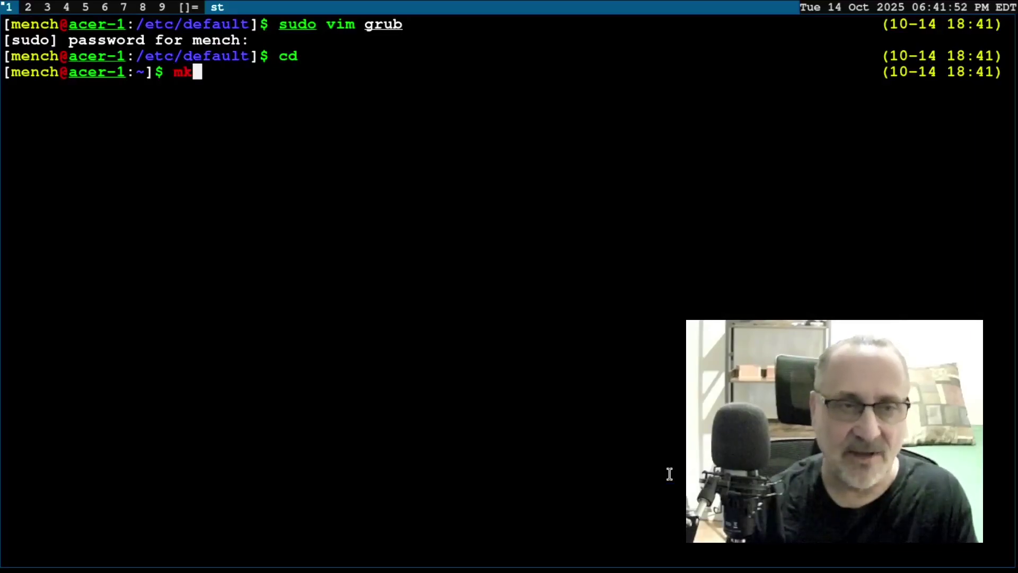
pyautogui.write('grub')
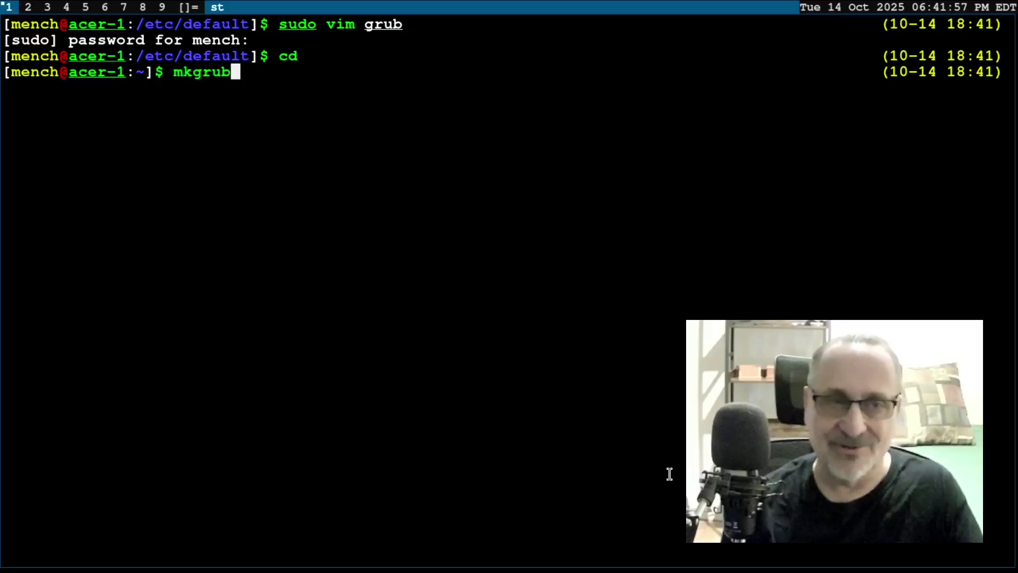
pyautogui.press('Return')
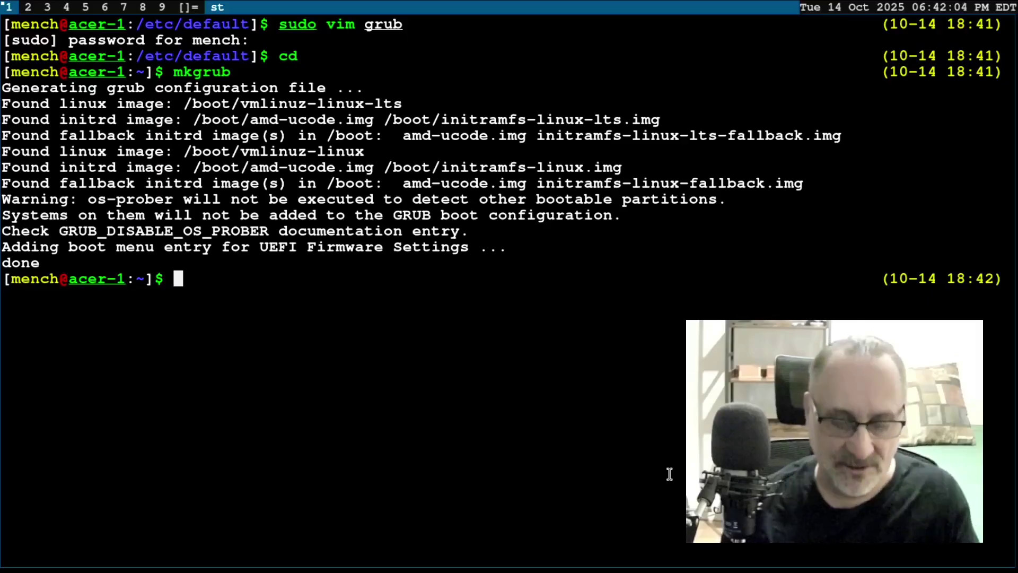
# - Run the reboot command from the shell prompt
pyautogui.write('re')
pyautogui.write('boot')
pyautogui.press('Return')
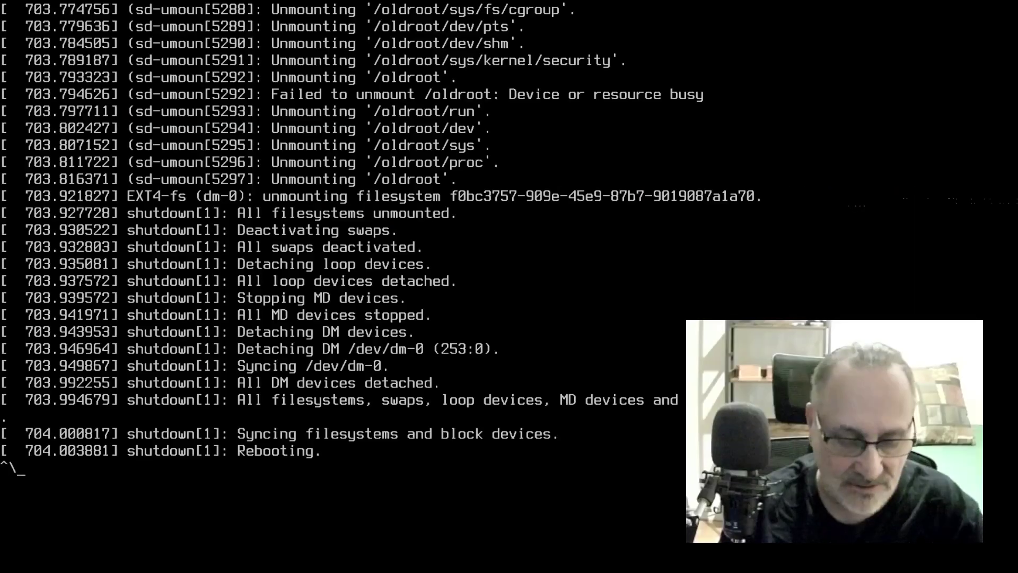
# - Force the stalled reboot with SysRq R, E, I, S, U: terminate and kill tasks, sync, remount read-only
pyautogui.press('alt+Print+r')
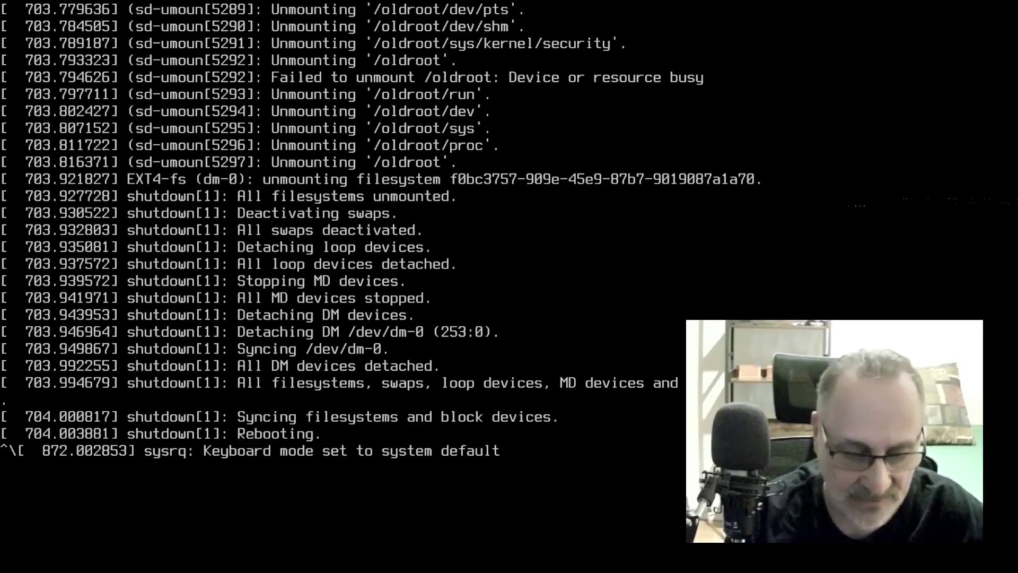
pyautogui.press('alt+Print+e')
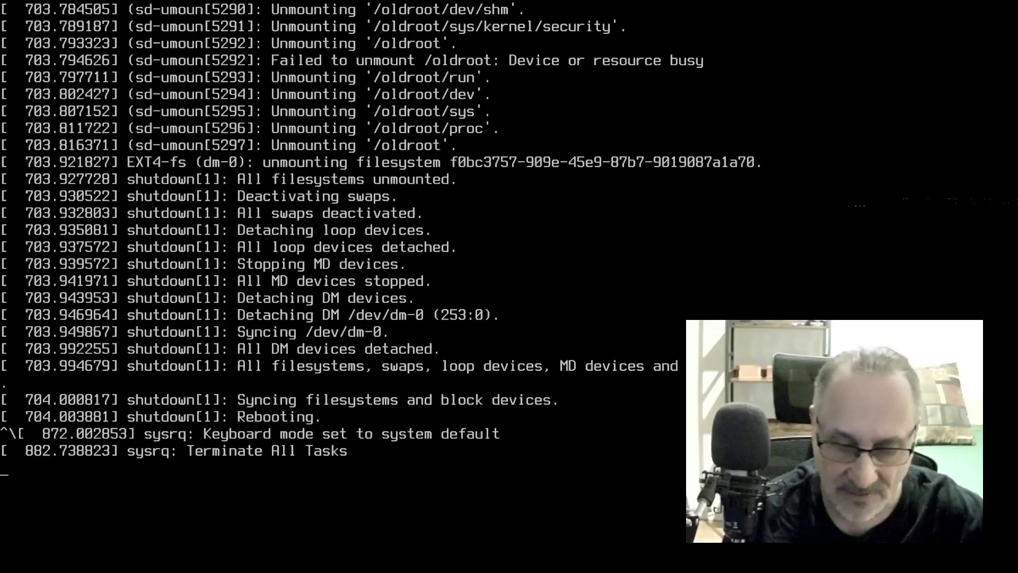
pyautogui.press('alt+Print+i')
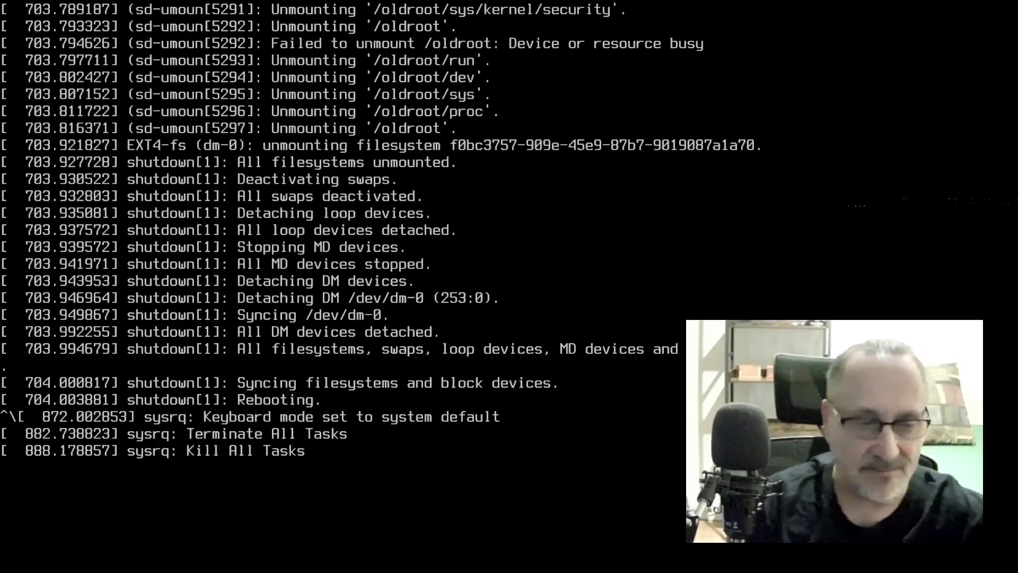
pyautogui.press('alt+Print+s')
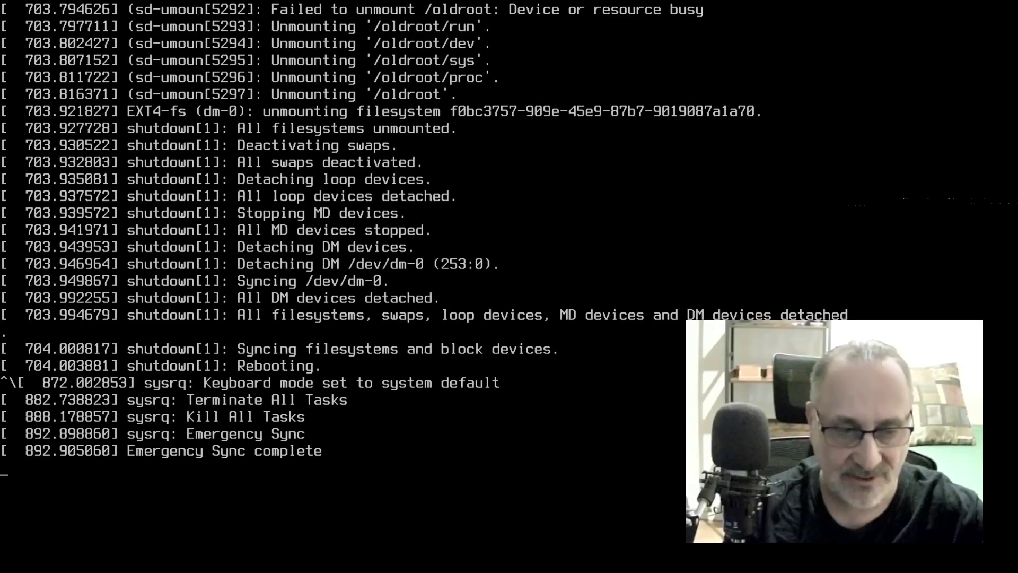
pyautogui.press('alt+Print+u')
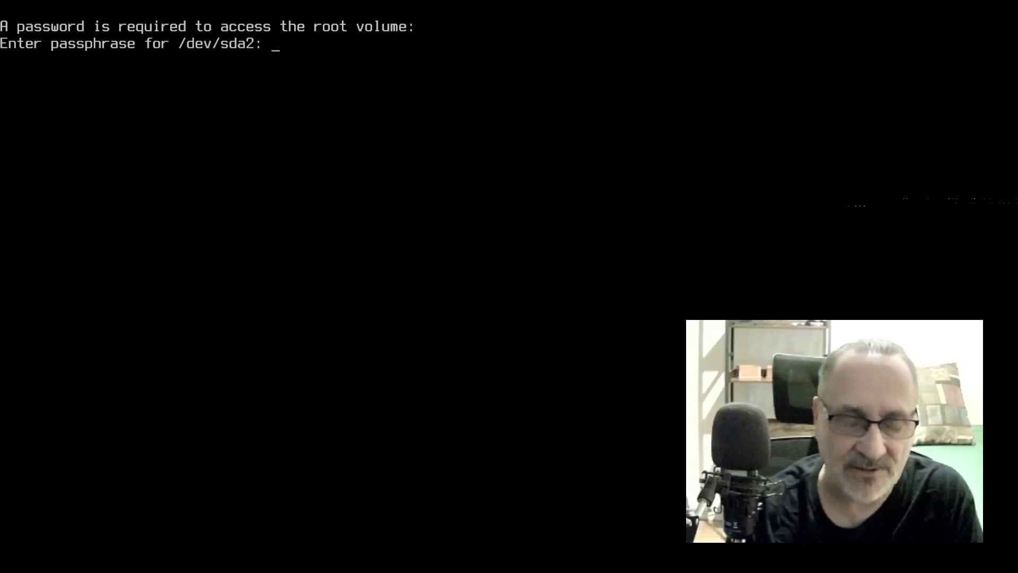
# - Submit the disk encryption passphrase, then enter the username at the tty1 login prompt
pyautogui.press('Return')
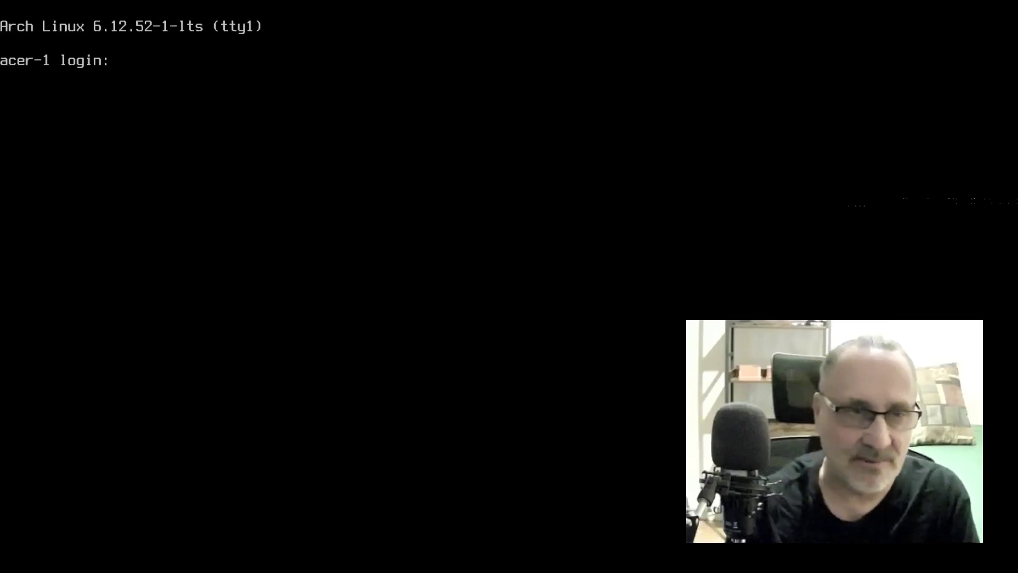
pyautogui.write('mench')
pyautogui.press('Return')
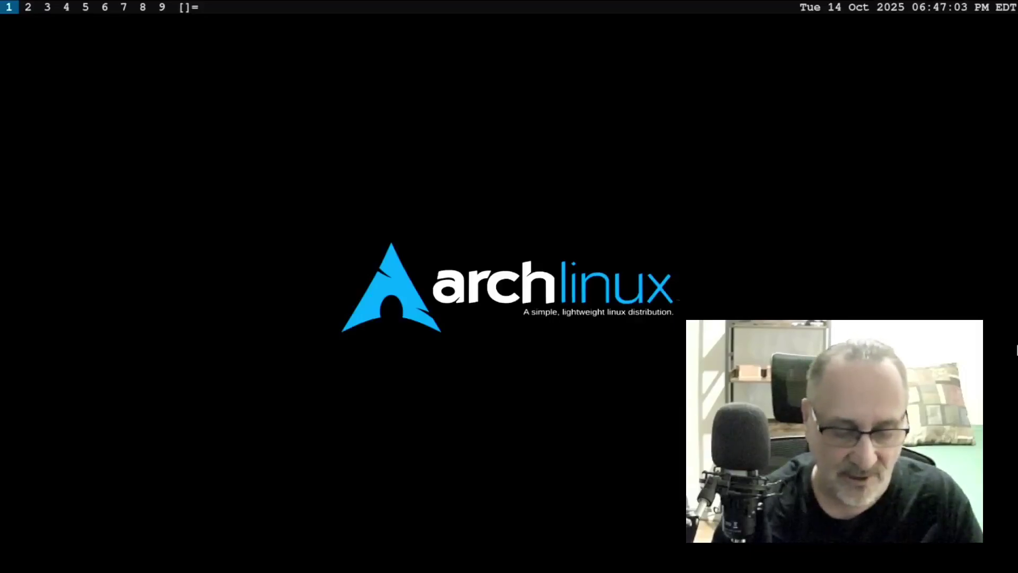
pyautogui.hotkey('alt', 'shift', 'Return')
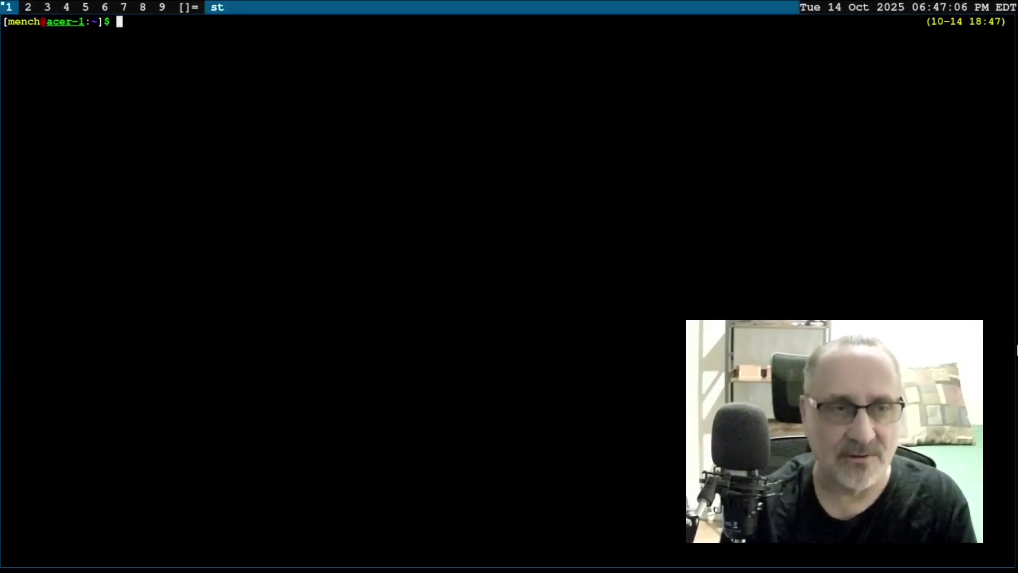
pyautogui.hotkey('ctrl', 'shift', 'pageup')
pyautogui.hotkey('ctrl', 'shift', 'pageup')
pyautogui.hotkey('ctrl', 'shift', 'pageup')
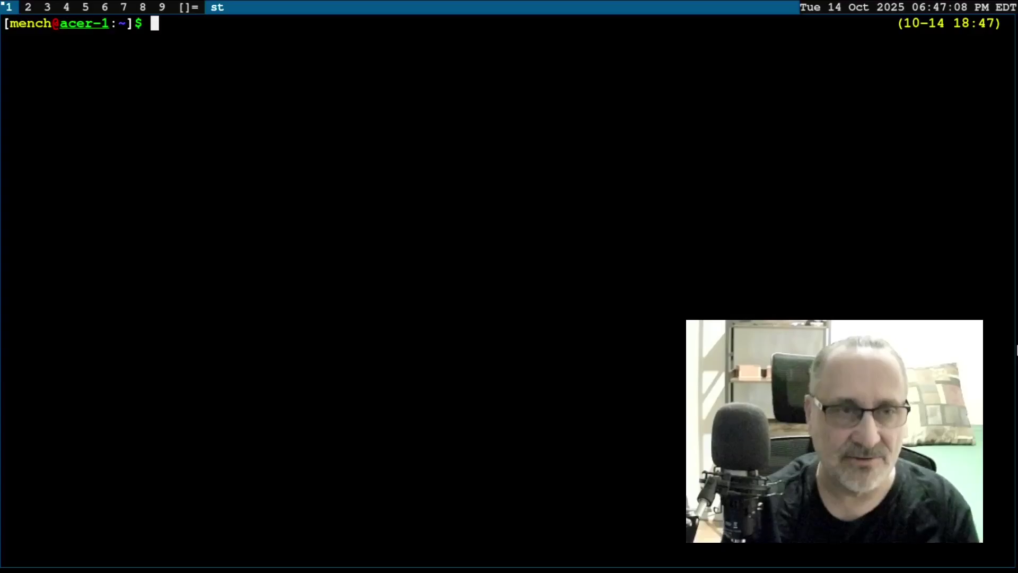
pyautogui.write('htop')
pyautogui.press('Return')
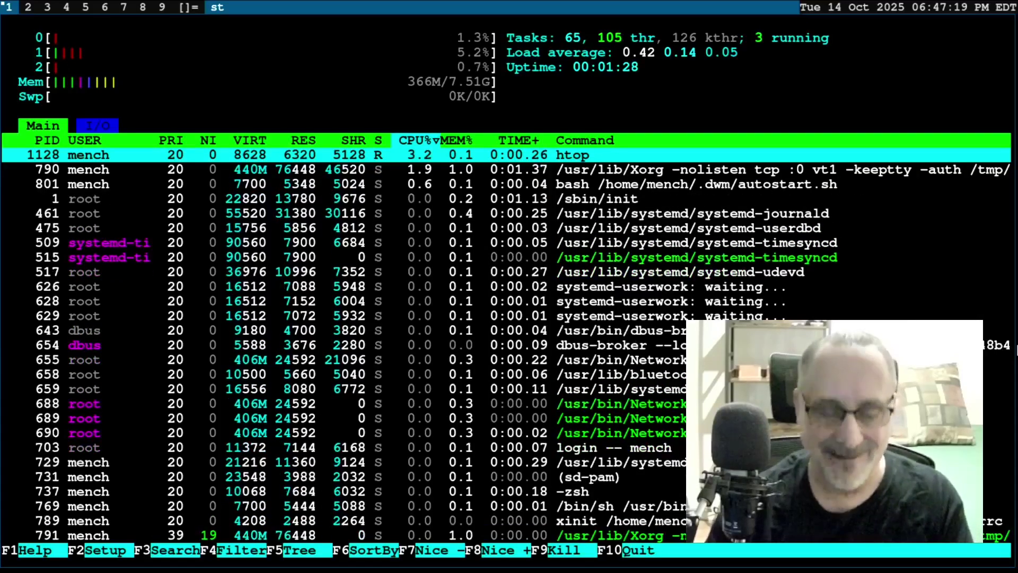
pyautogui.press('q')
pyautogui.hotkey('ctrl', 'd')
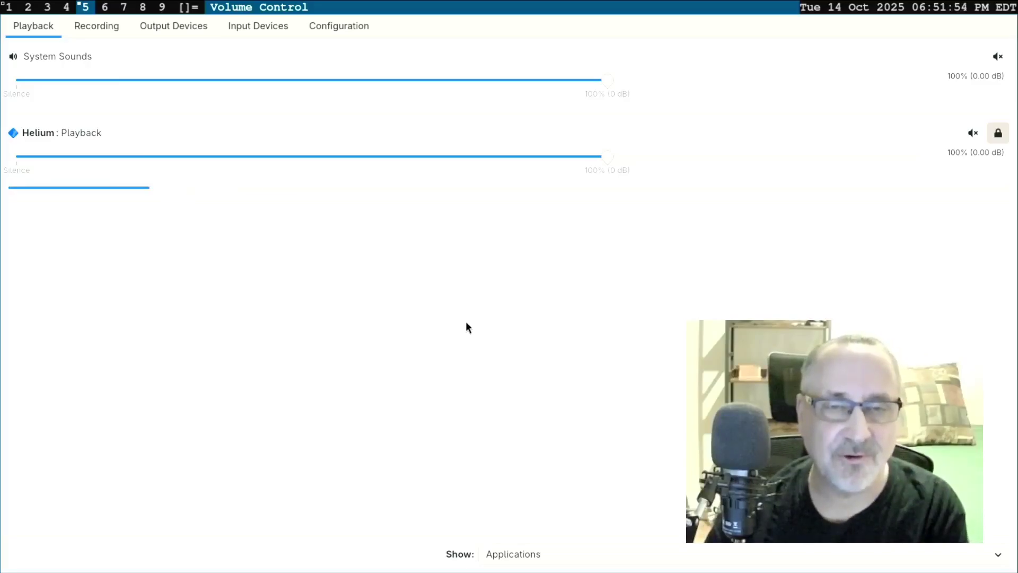
# - Keep Built-in Audio on Analog Stereo Duplex, check Output Devices, then close Volume Control
pyautogui.click(353, 27)
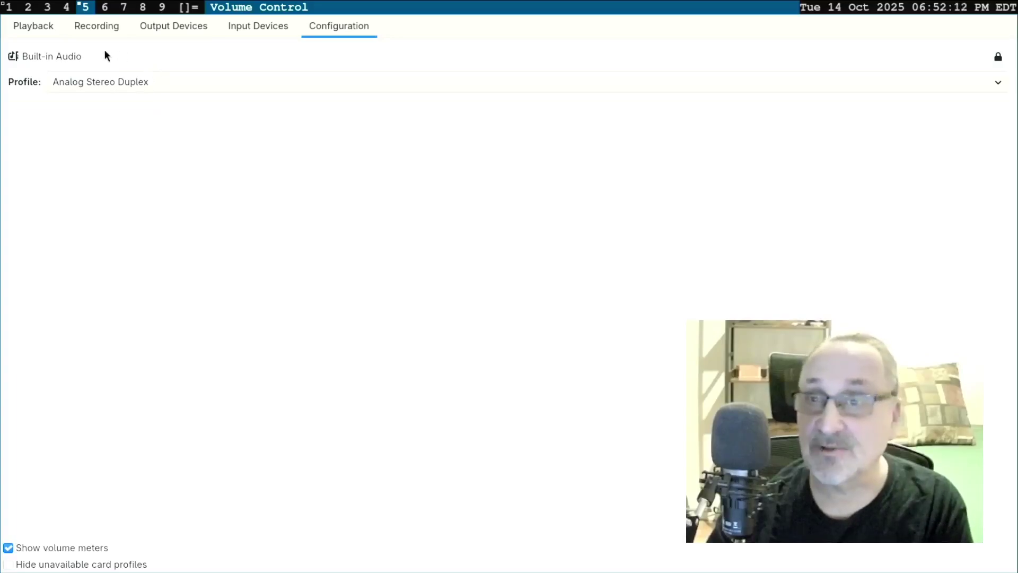
pyautogui.click(998, 82)
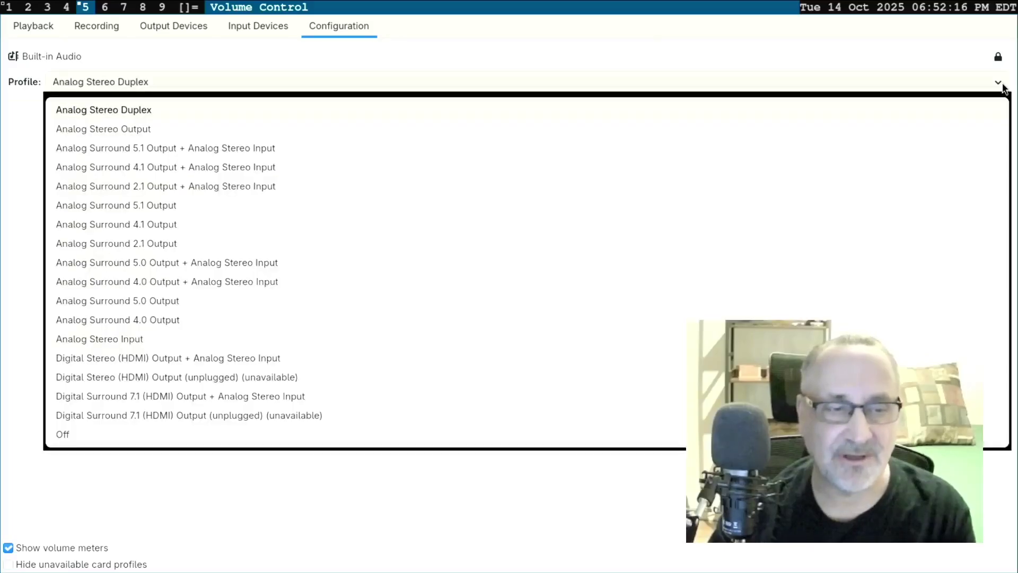
pyautogui.click(96, 35)
pyautogui.click(167, 28)
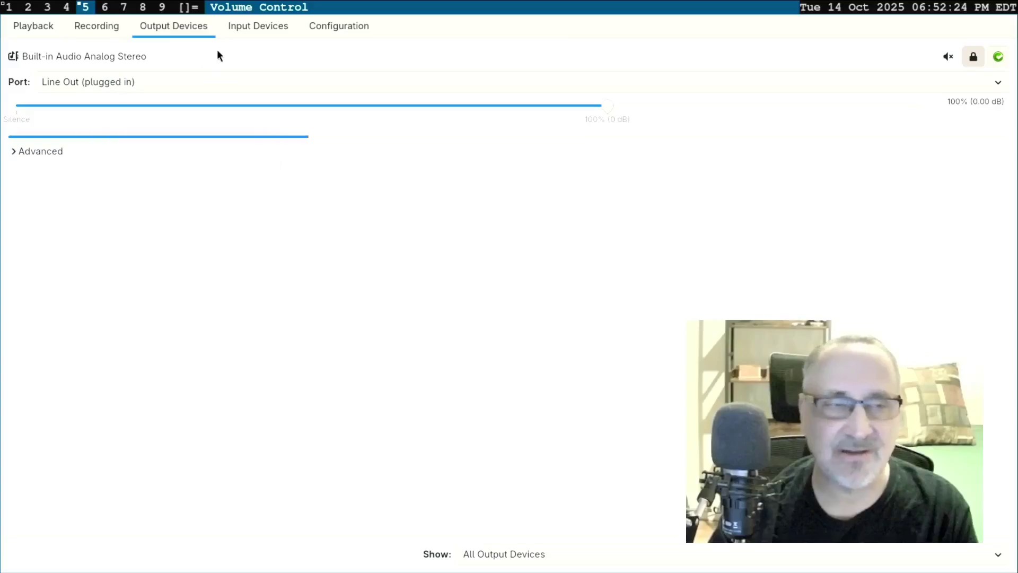
pyautogui.click(33, 25)
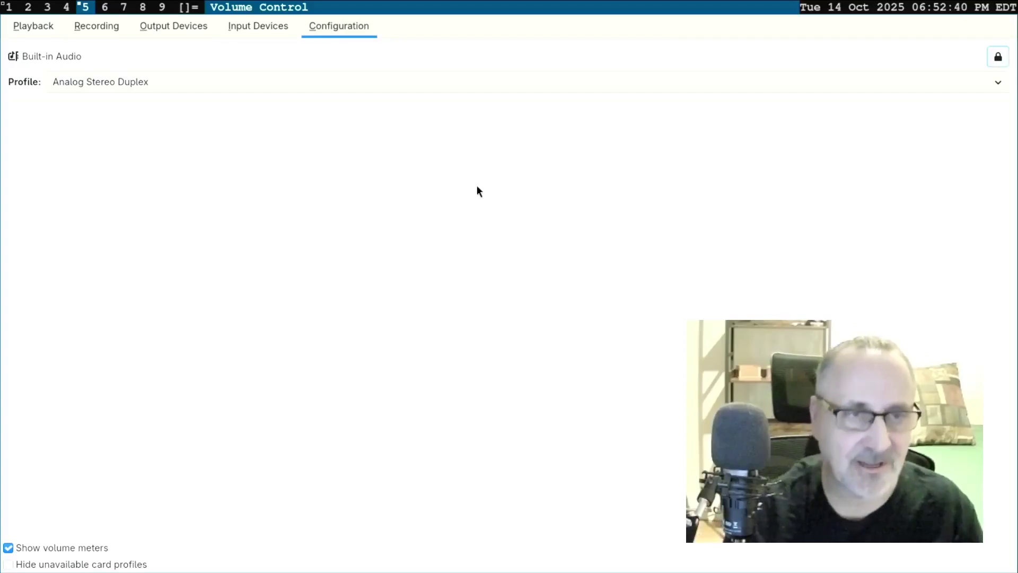
pyautogui.press('super+shift+c')
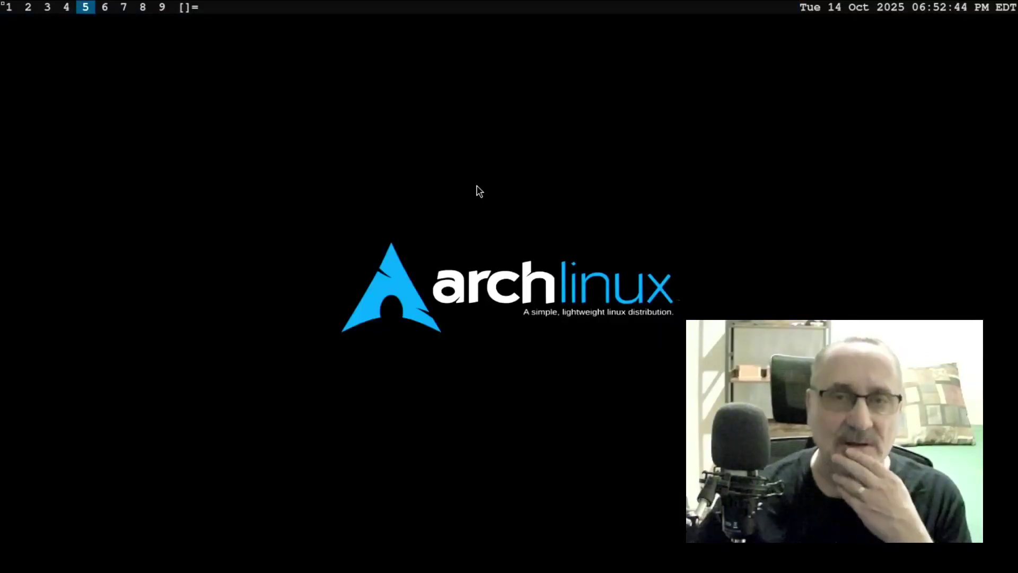